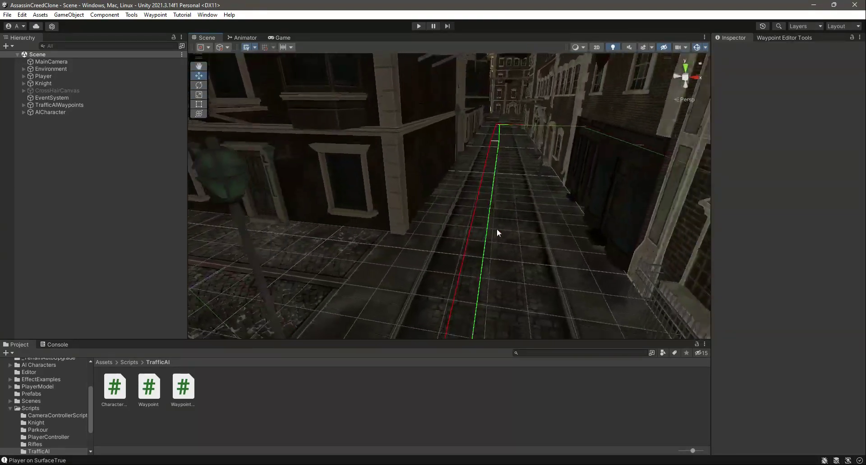
Place the Eve model from AI Characters folder 2 beside the waypoint path's corner, at about X 13.4, Y 0.05, Z 65.4.
click(6, 409)
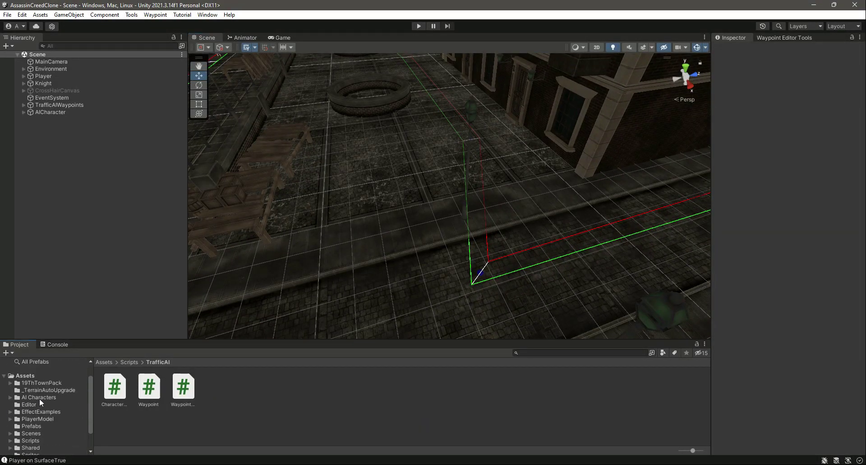
click(40, 399)
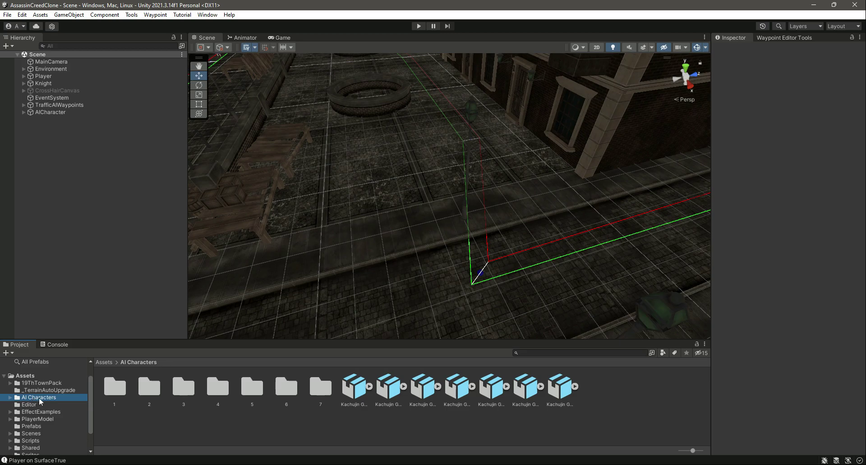
double_click(154, 387)
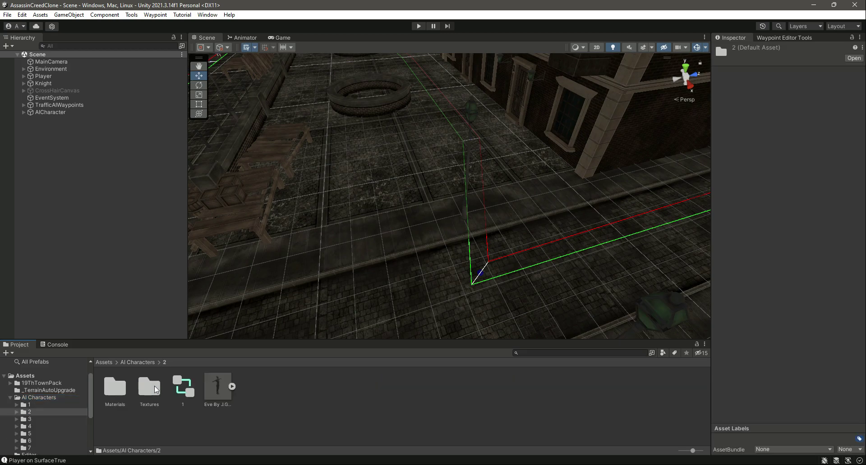
drag(219, 390, 493, 272)
drag(468, 229, 474, 219)
right_drag(501, 250, 334, 232)
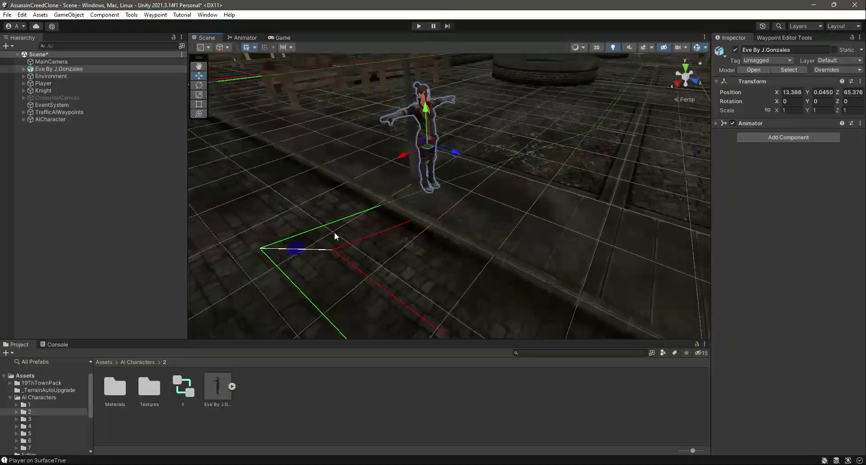
Reorder the new Eve object to sit below AICharacter in the hierarchy and rename it AICharacter1.
scroll(283, 208, up, 2)
drag(69, 69, 67, 134)
click(798, 51)
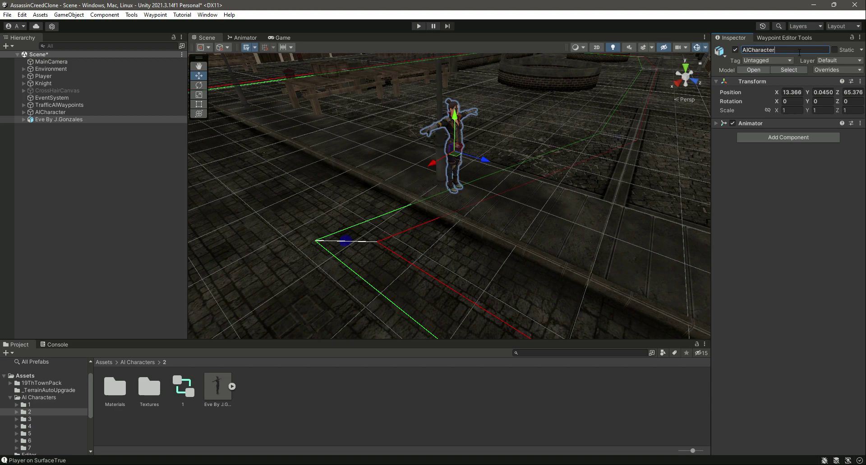
Completely unpack the AICharacter1 prefab instance.
right_click(57, 118)
mouse_move(133, 232)
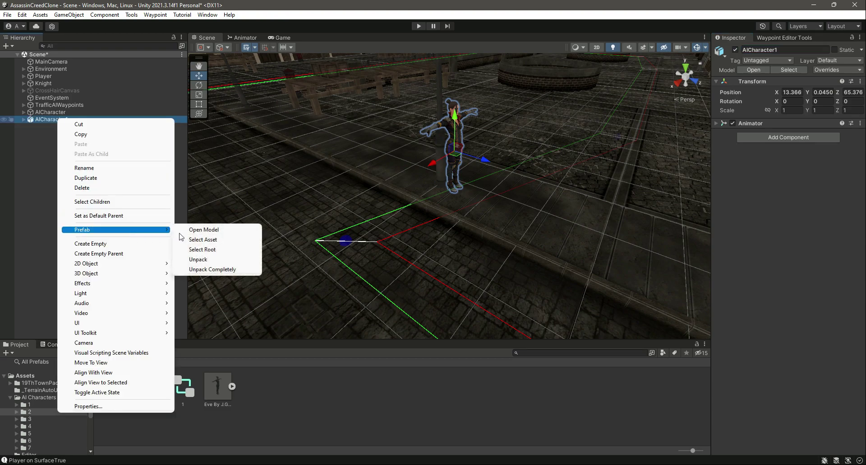
click(212, 269)
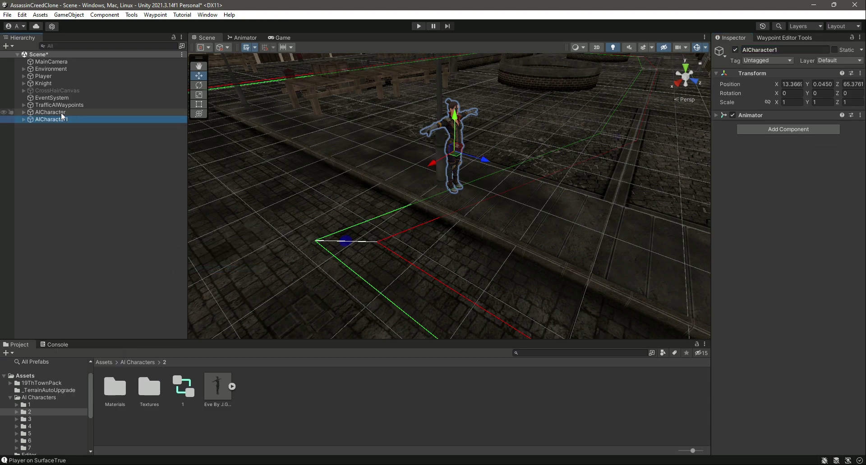
Assign folder 2's animator controller 1 to AICharacter1's Animator and save the scene.
click(716, 115)
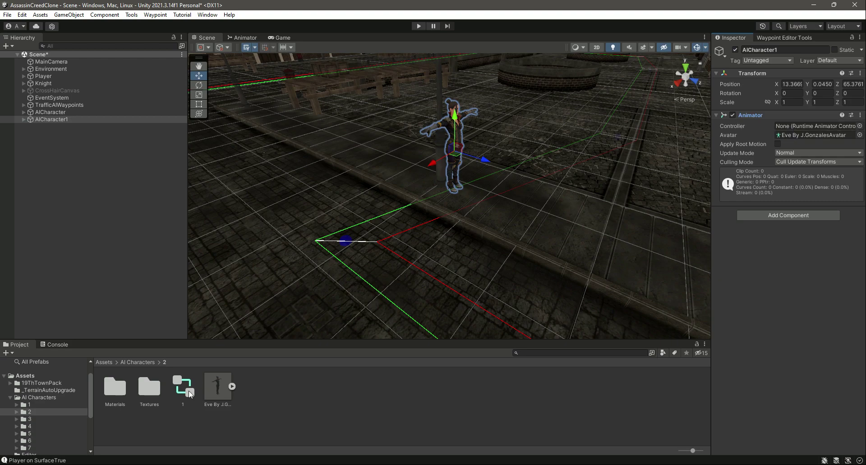
drag(811, 123, 810, 124)
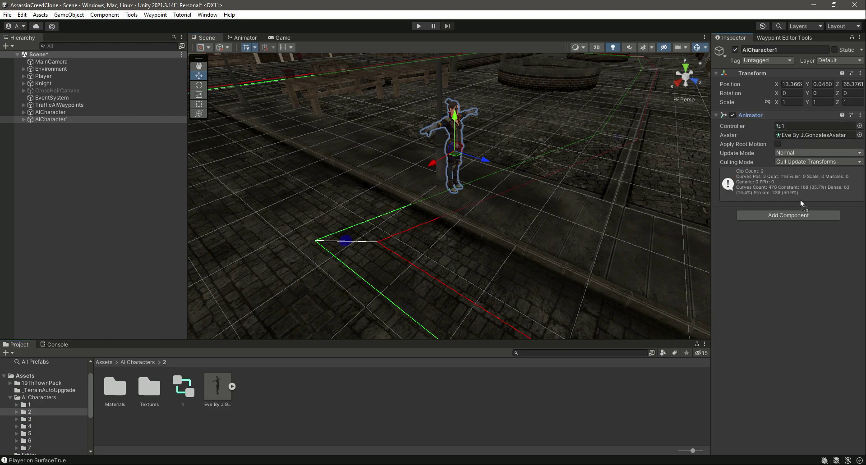
click(716, 115)
key(ctrl+s)
Copy the Character Navigator Script component from AICharacter to AICharacter1 as a new component and move it above the Animator.
click(45, 112)
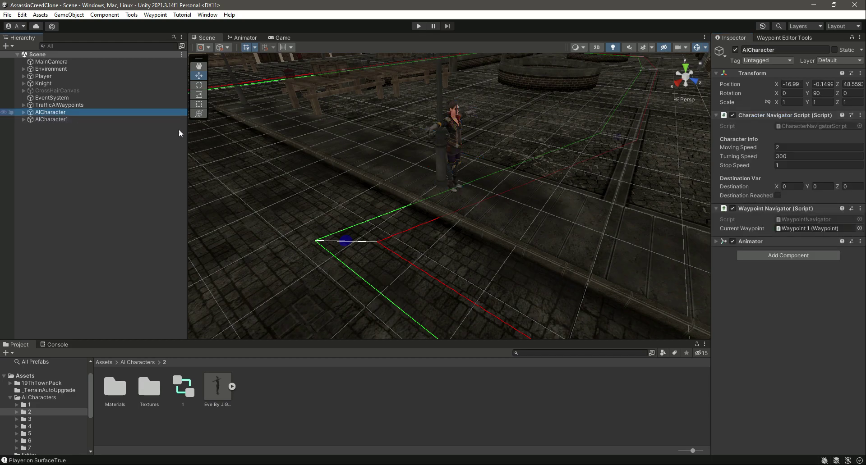
key(f)
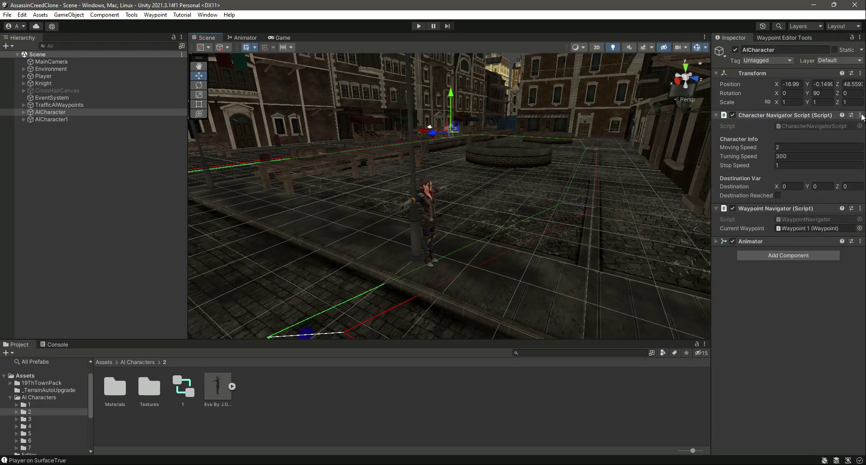
click(859, 115)
click(809, 168)
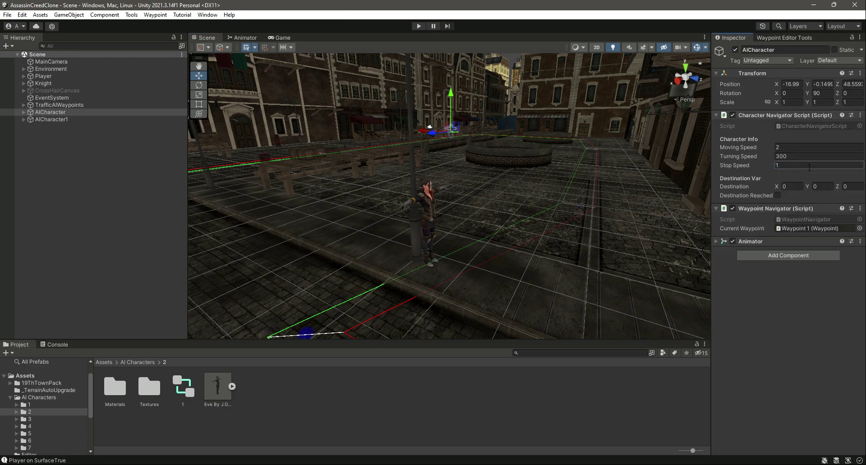
click(45, 120)
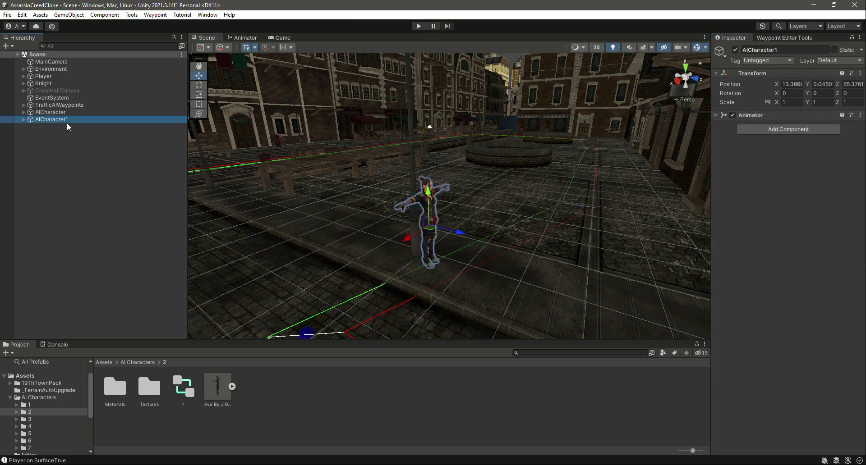
click(860, 115)
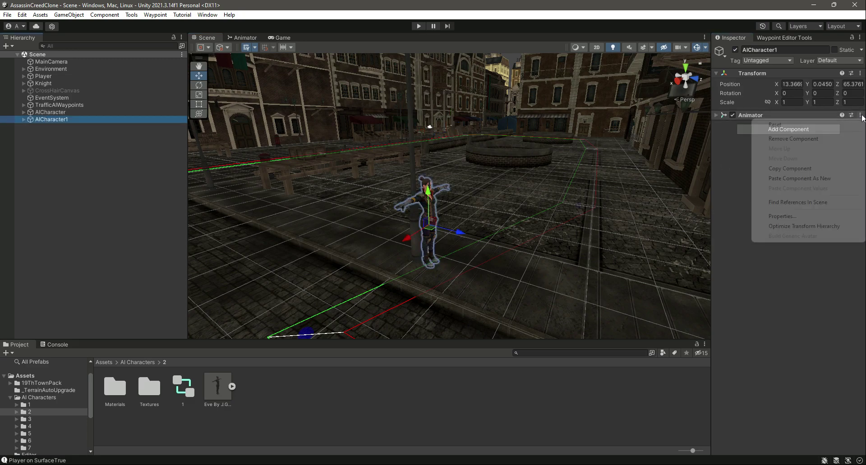
click(838, 182)
right_click(764, 125)
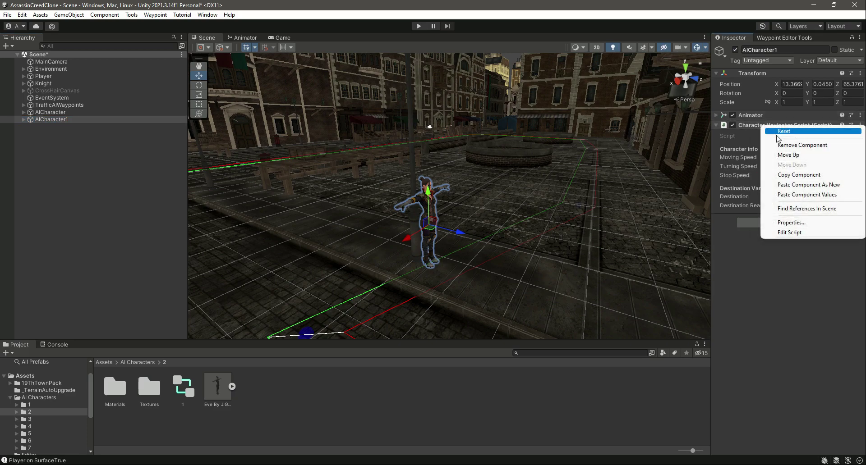
click(788, 155)
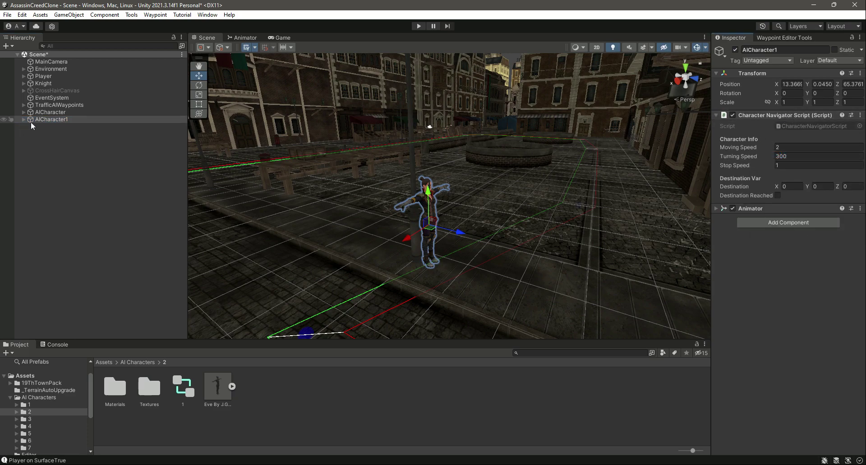
Copy AICharacter's Waypoint Navigator component to AICharacter1 as a new component and move it above the Animator.
click(49, 112)
click(860, 209)
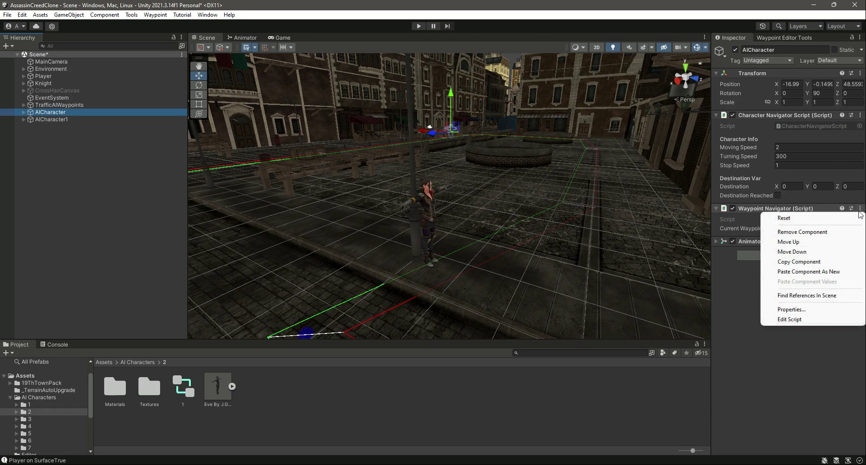
click(828, 263)
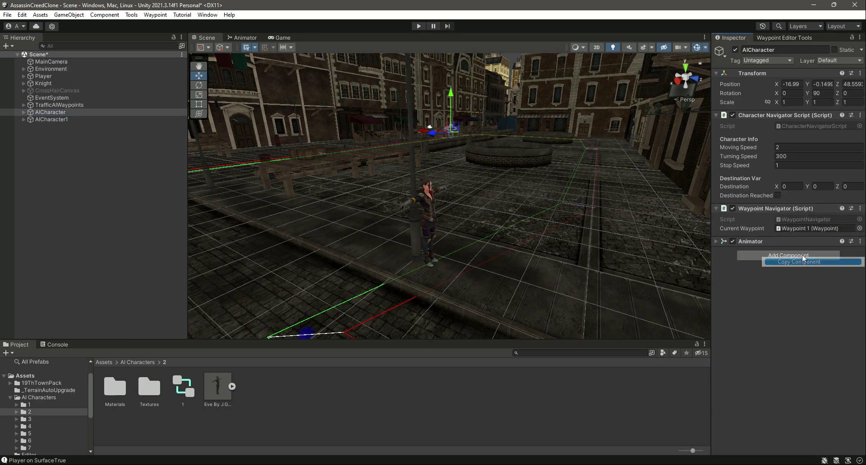
click(75, 120)
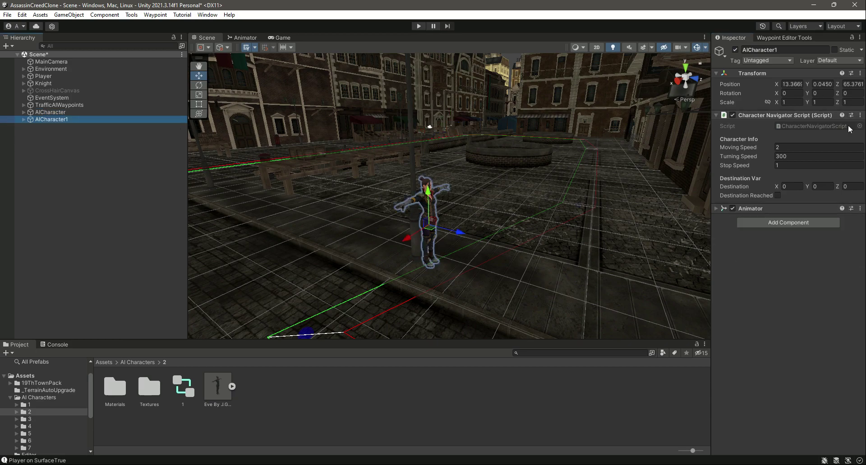
click(859, 116)
click(812, 174)
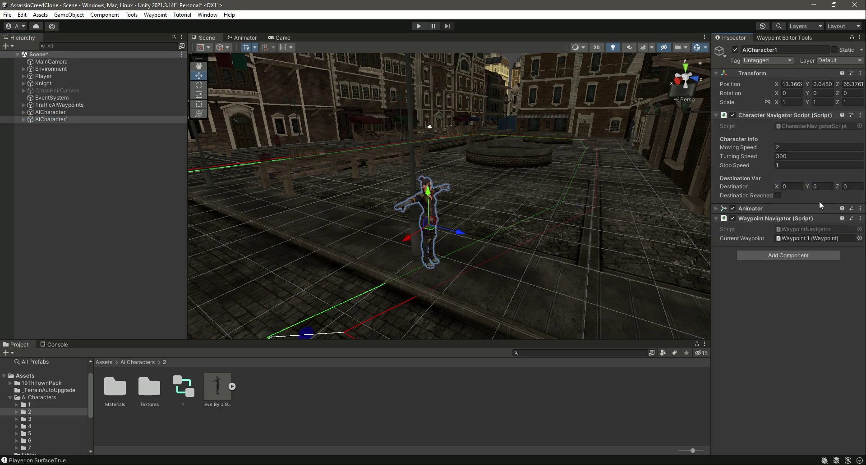
right_click(784, 220)
click(784, 249)
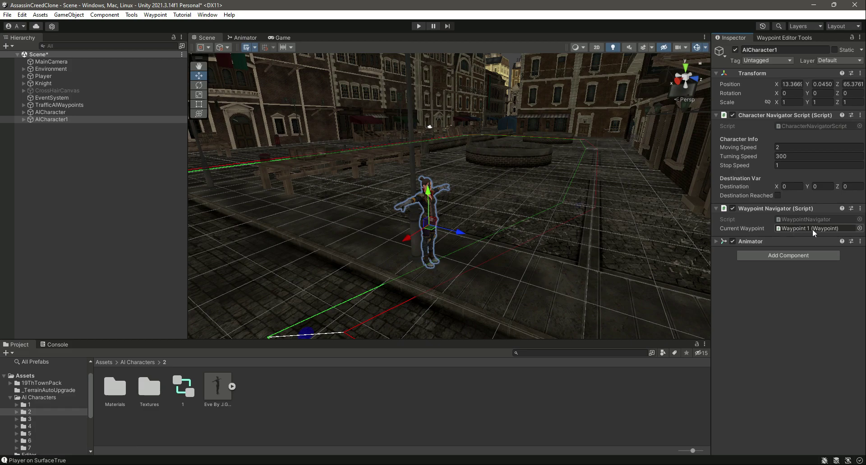
Set AICharacter1's Current Waypoint to Waypoint 13 and save the scene.
right_drag(699, 239, 540, 266)
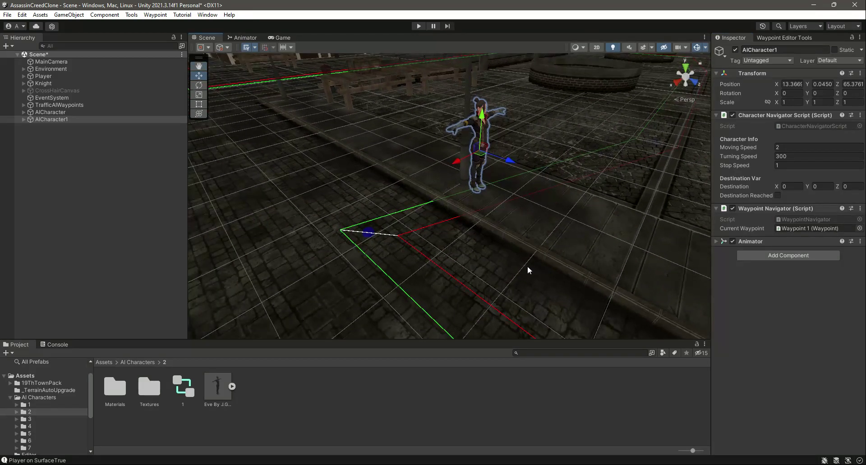
click(367, 234)
click(54, 255)
drag(153, 206, 804, 229)
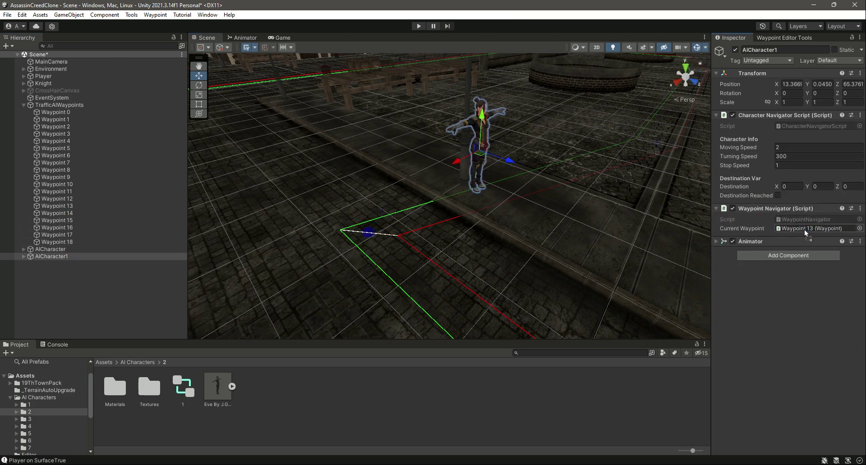
click(23, 105)
click(70, 188)
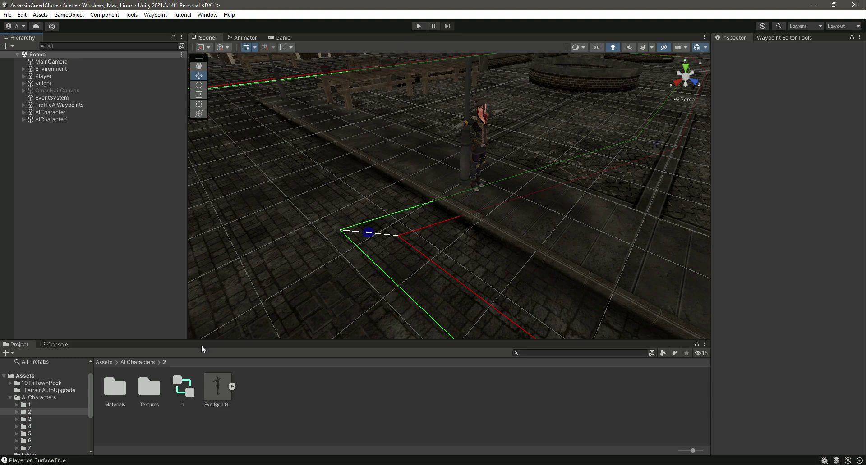
Inspect the state graph of folder 2's animator controller 1, and run the game to watch the AI characters walk.
double_click(183, 387)
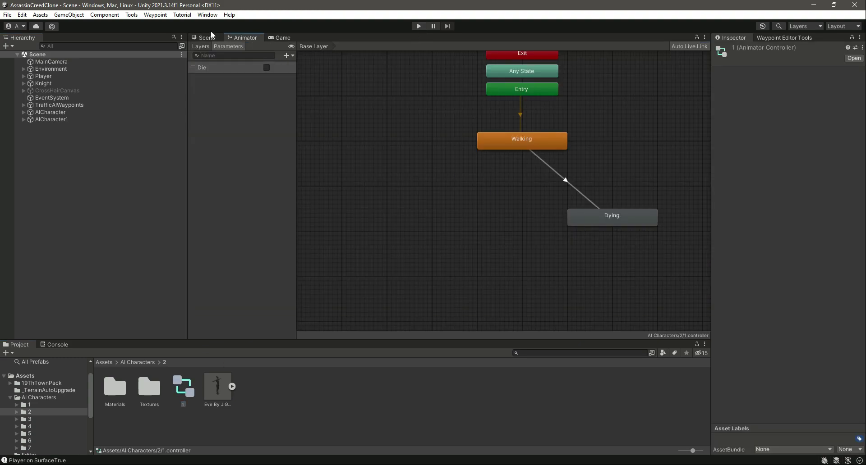
click(202, 37)
click(418, 26)
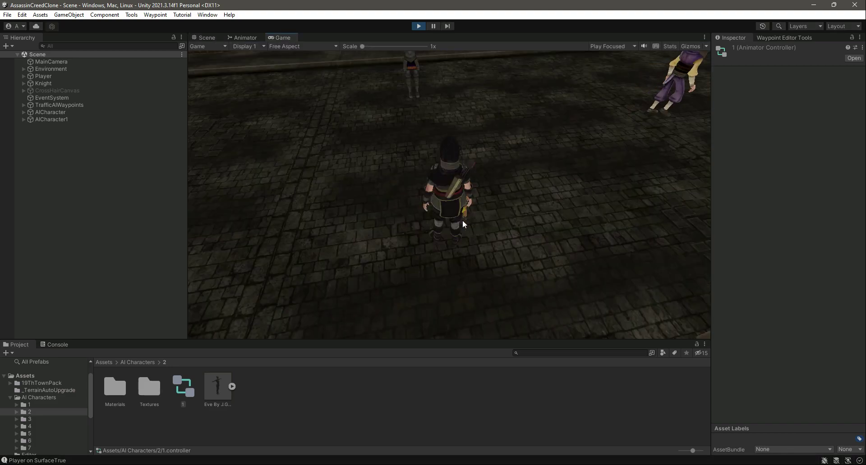
key(w)
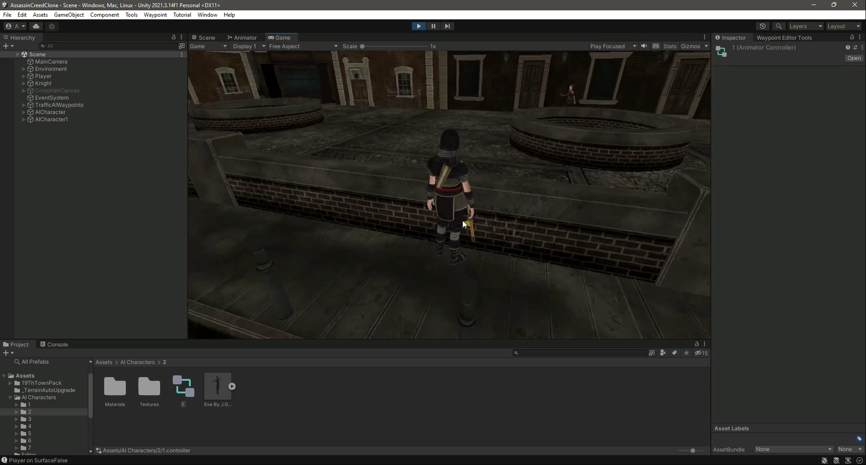
key(w)
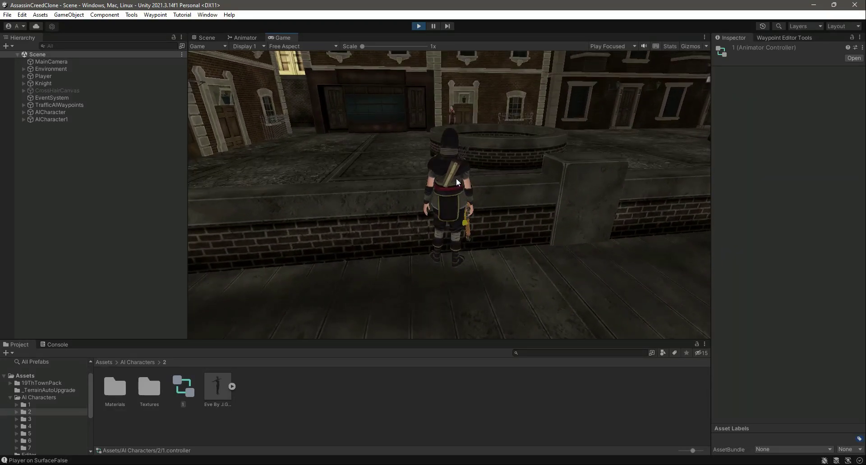
Try Moving Speed values of 1.2 and 1 on AICharacter1 while the game is running.
click(54, 119)
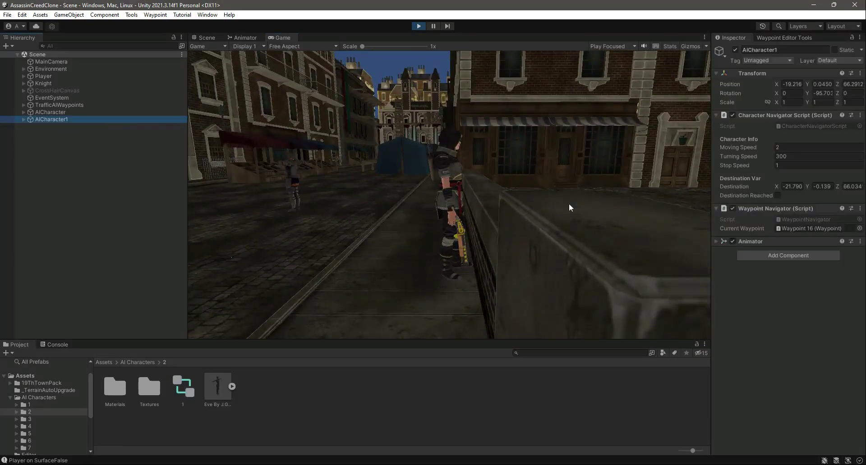
click(791, 147)
text(1.5)
key(BackSpace)
text(2)
click(576, 209)
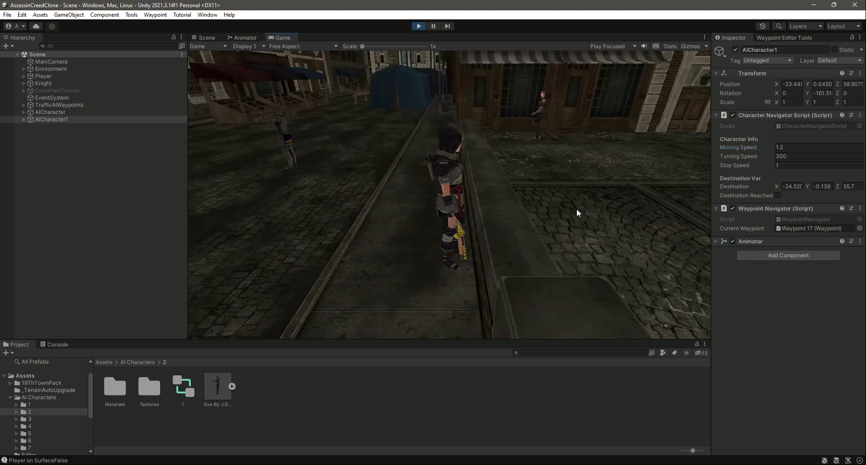
click(797, 149)
text(1)
click(519, 197)
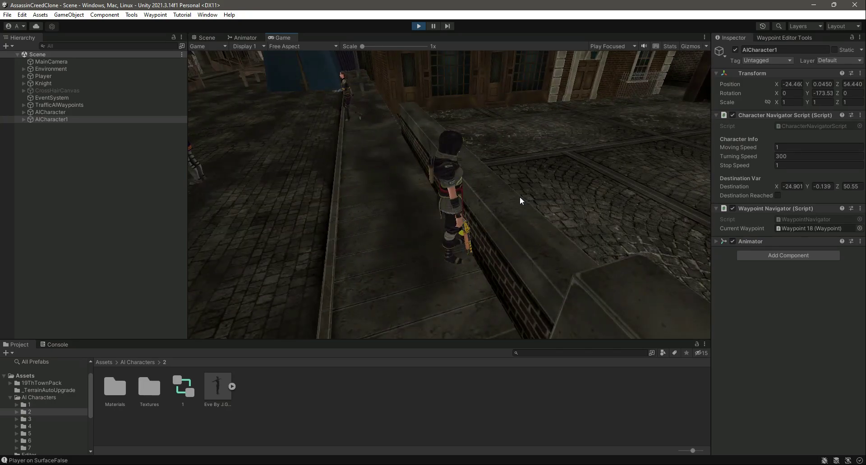
key(w)
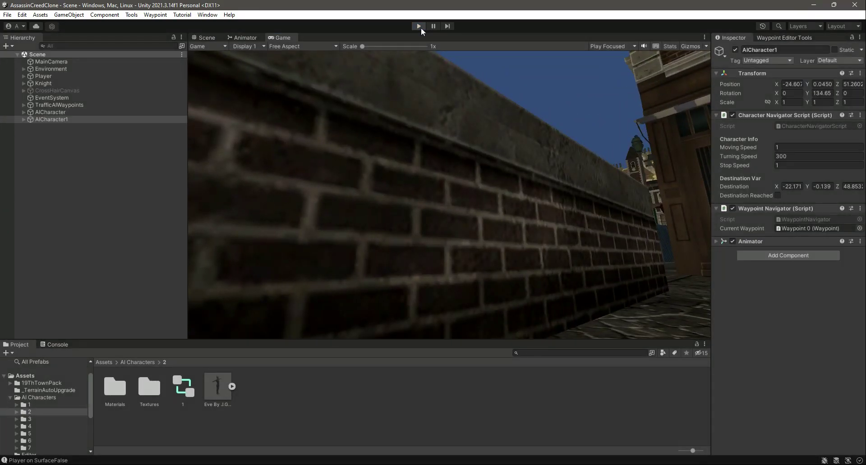
Stop the game and set AICharacter1's Moving Speed to 1 in the scene, saving the change.
click(419, 27)
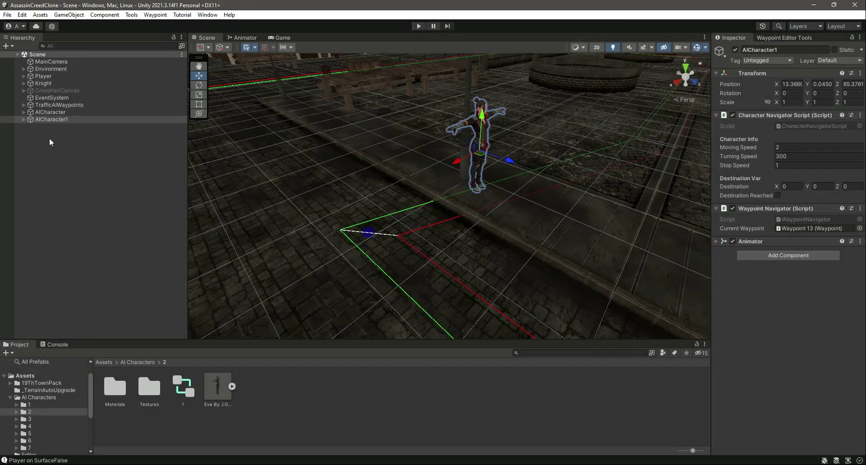
click(794, 148)
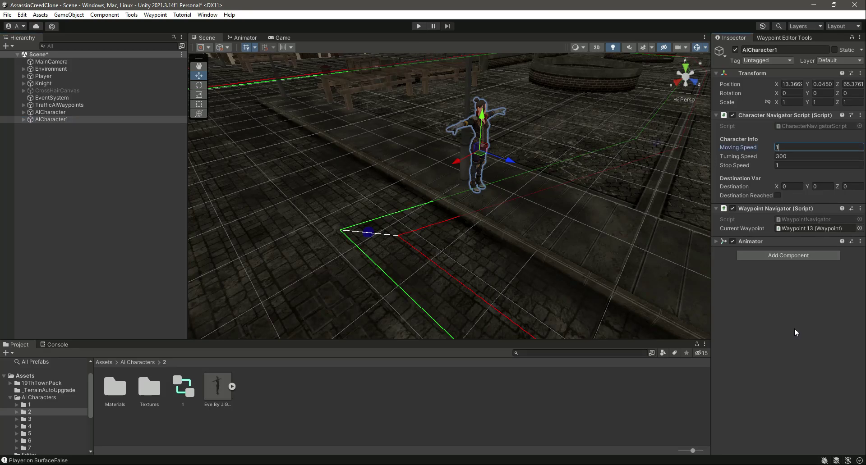
Place the Kachujin character model from AI Characters folder 3 on the cobbled street beside the waypoint path.
click(140, 363)
double_click(180, 388)
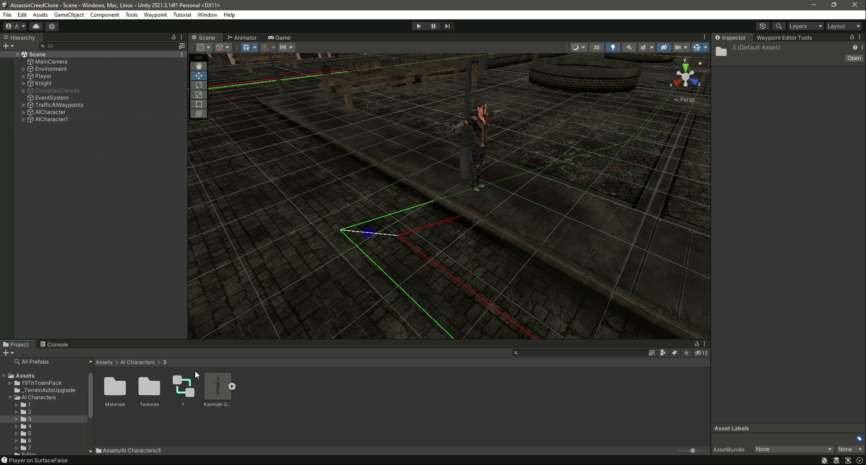
right_drag(291, 331, 234, 387)
drag(393, 251, 404, 245)
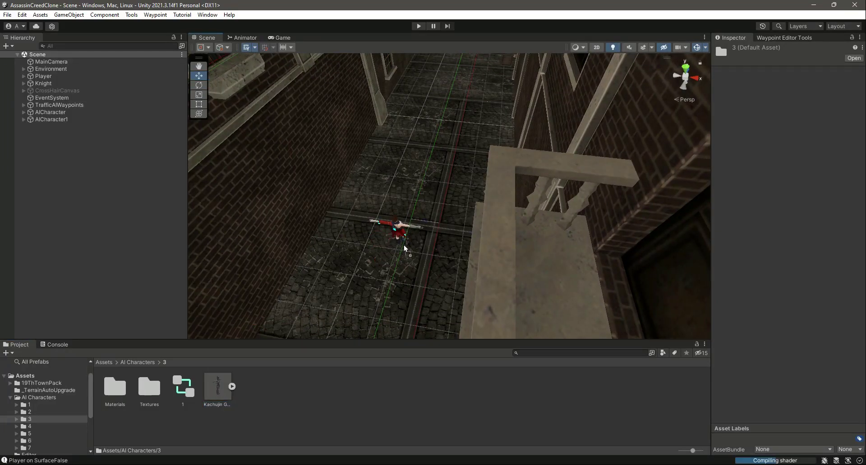
scroll(468, 194, up, 6)
scroll(510, 237, up, 3)
scroll(331, 189, down, 4)
right_drag(332, 189, 431, 192)
key(f)
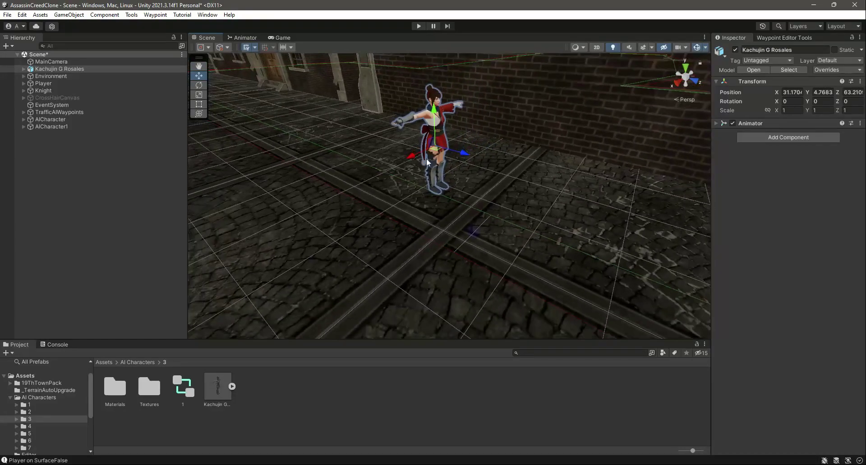
Move the Kachujin character along the street to X 31.699 and Z 62.101, and set its Y position to 0.
drag(406, 172, 393, 177)
drag(443, 169, 380, 169)
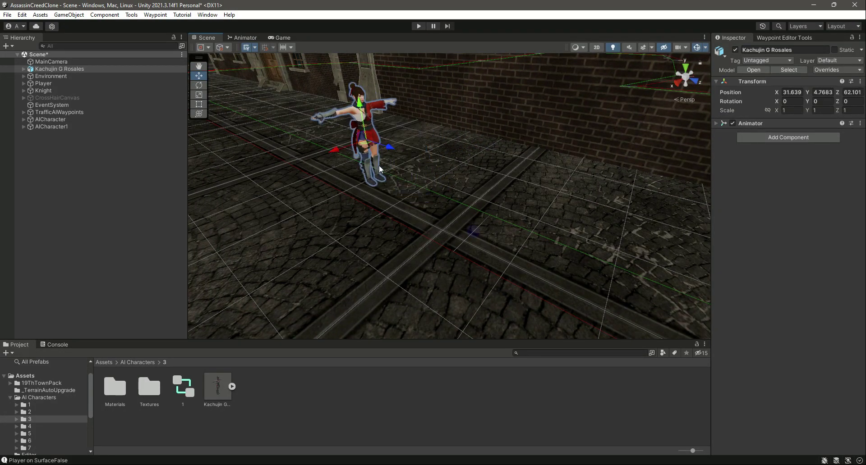
drag(334, 152, 332, 152)
Place the new character last in the hierarchy under the name AiCharacter2 and unpack its prefab.
drag(50, 66, 84, 185)
click(809, 48)
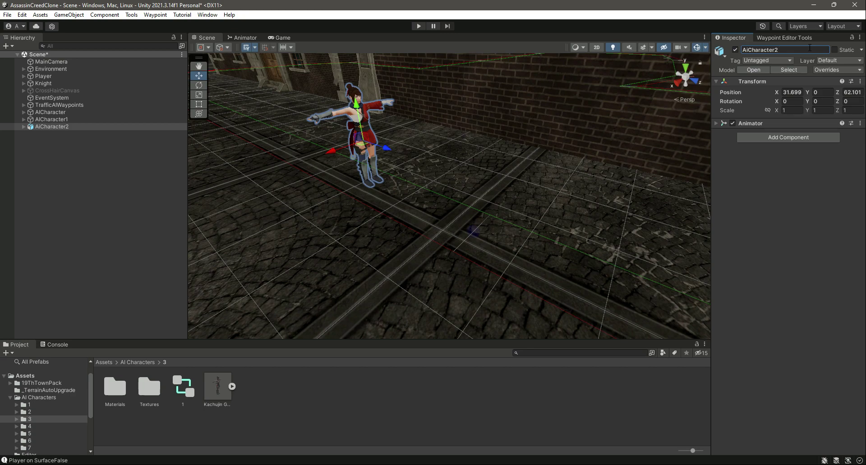
right_click(62, 127)
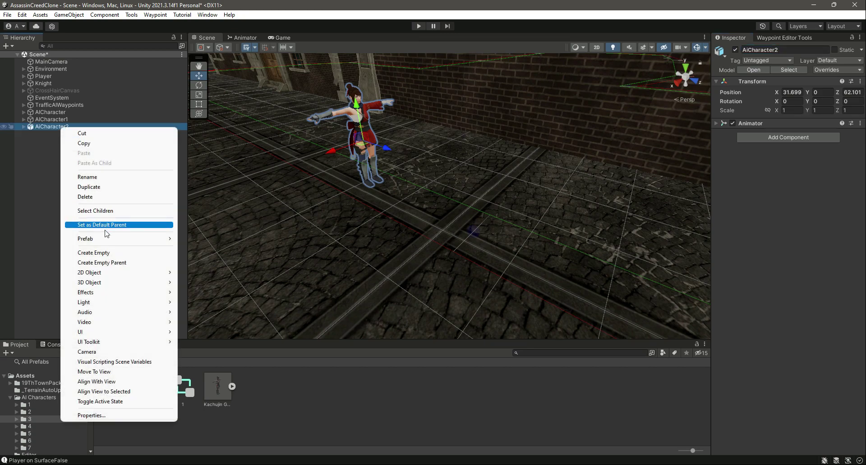
mouse_move(113, 238)
click(212, 269)
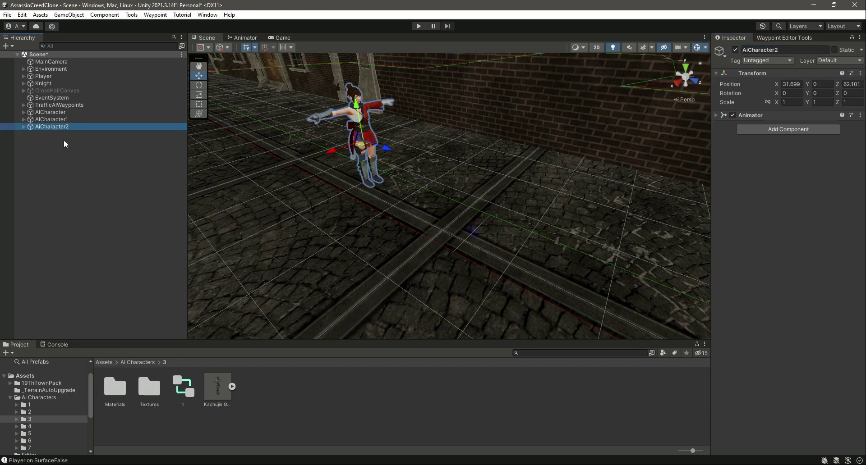
Assign folder 3's animator controller 1 to AiCharacter2's Animator.
click(715, 114)
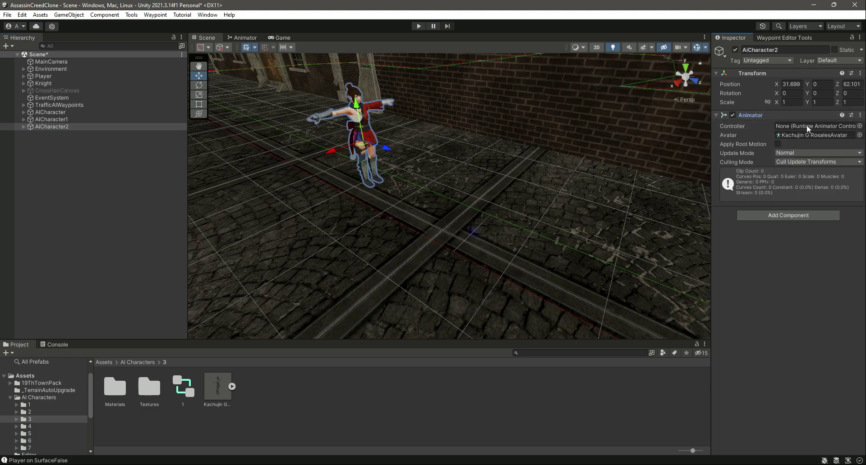
drag(181, 388, 194, 386)
drag(803, 125, 802, 125)
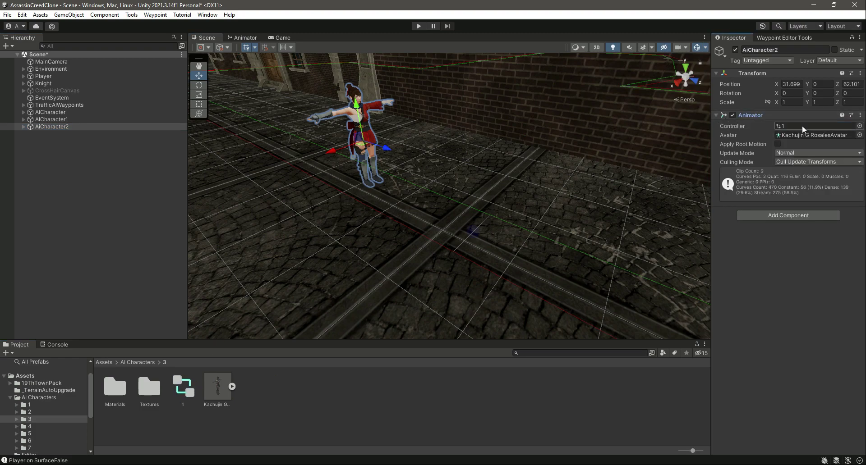
Copy the Character Navigator Script component from AICharacter1 to AiCharacter2 and move it above the Animator.
click(72, 120)
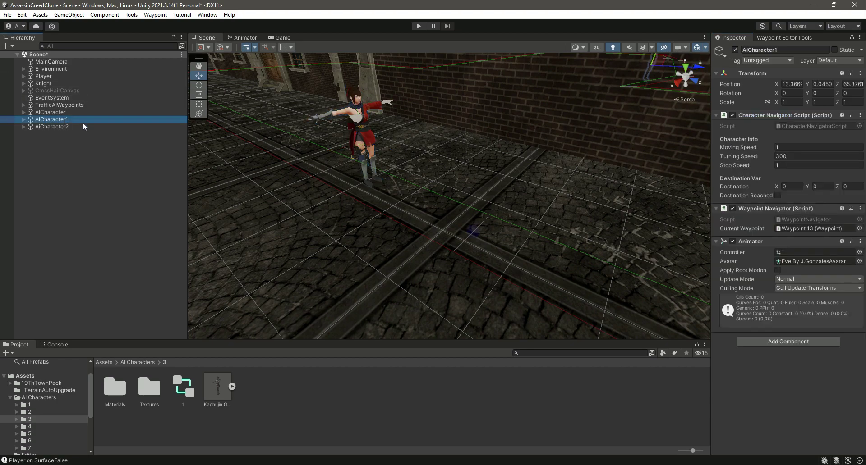
click(861, 116)
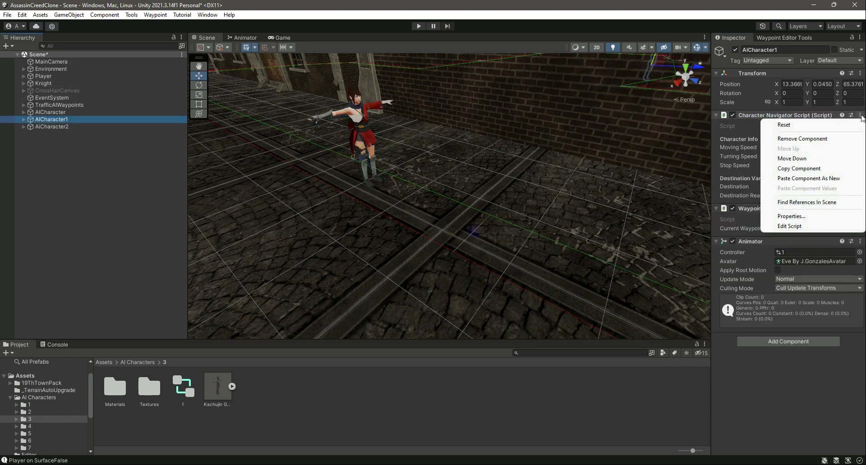
click(811, 168)
click(47, 127)
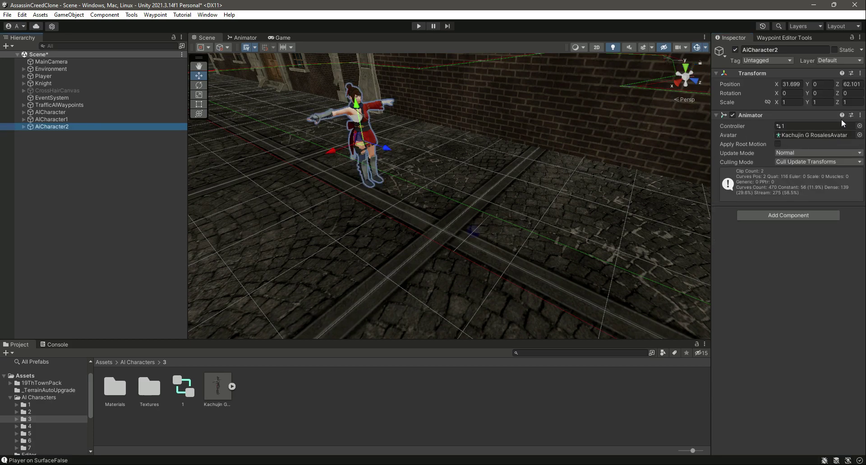
click(860, 73)
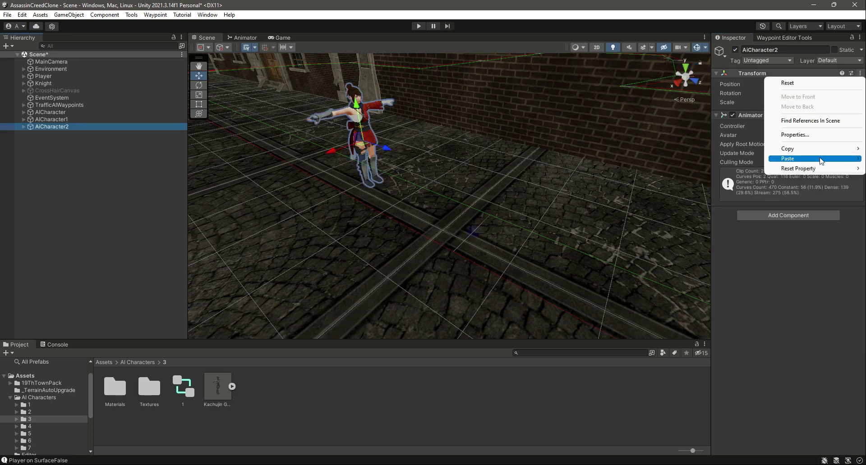
mouse_move(821, 160)
click(721, 201)
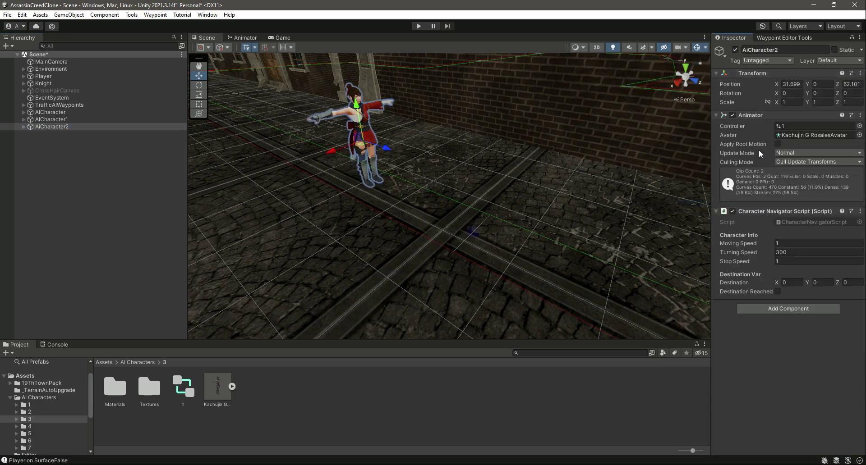
right_click(758, 206)
click(780, 259)
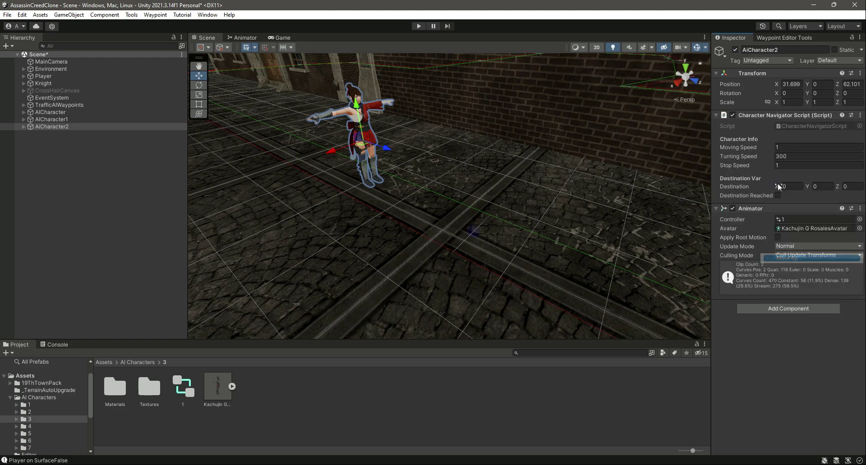
click(716, 208)
Copy AICharacter1's Waypoint Navigator component to AiCharacter2 and move it above the Animator.
click(91, 120)
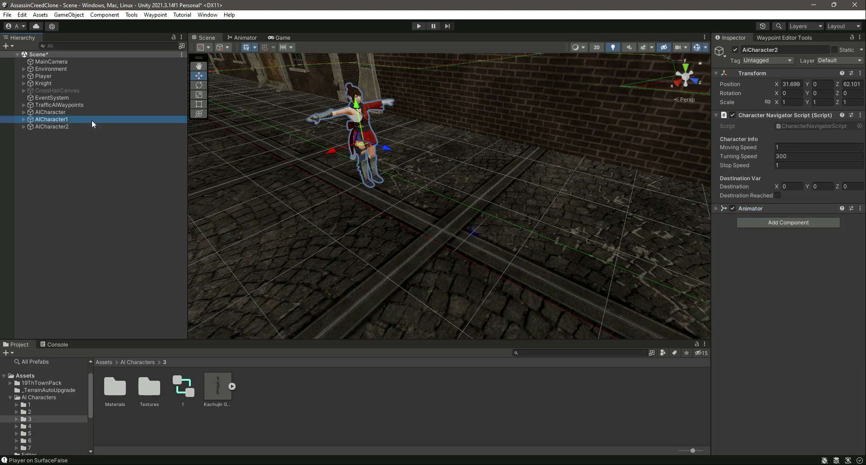
click(859, 208)
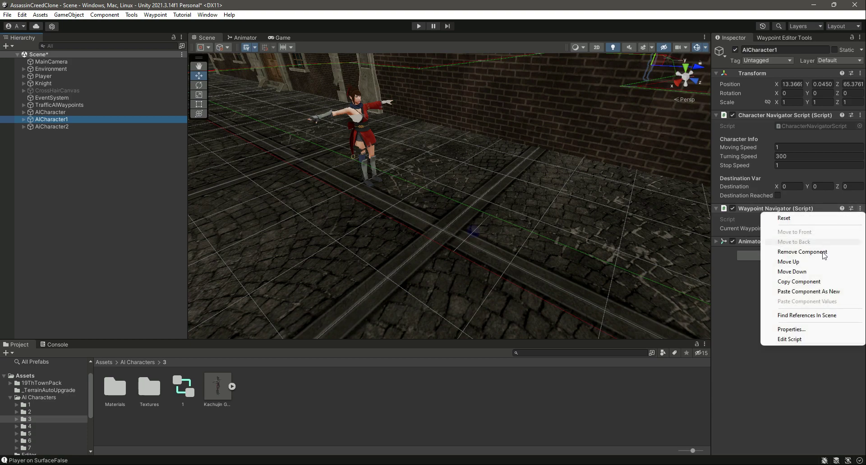
click(805, 282)
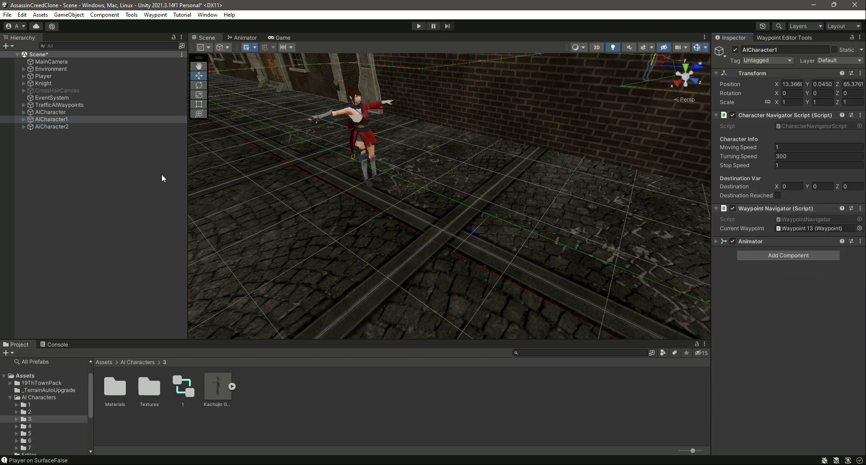
click(63, 127)
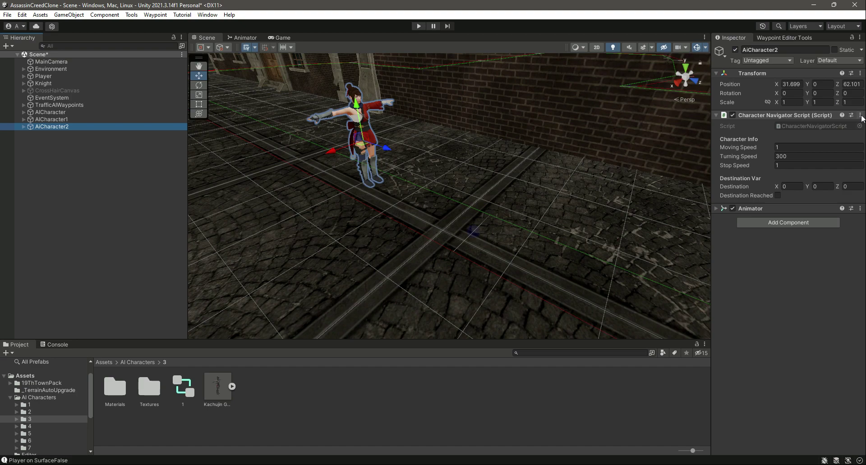
click(860, 116)
click(817, 197)
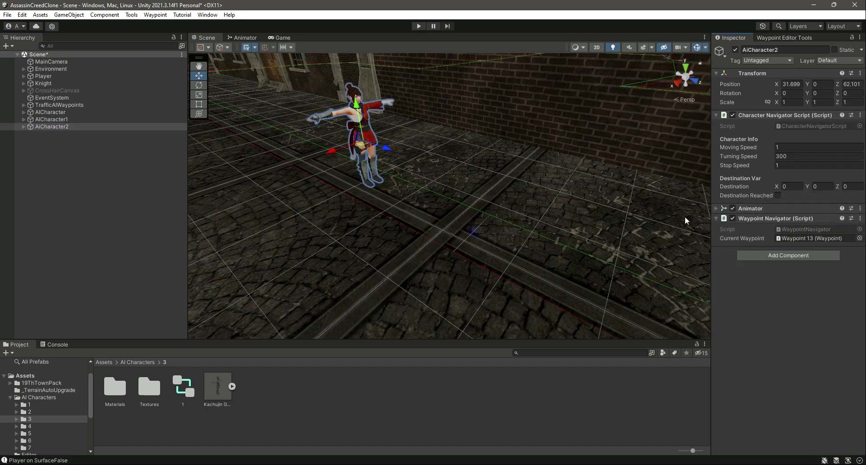
right_click(781, 220)
click(810, 267)
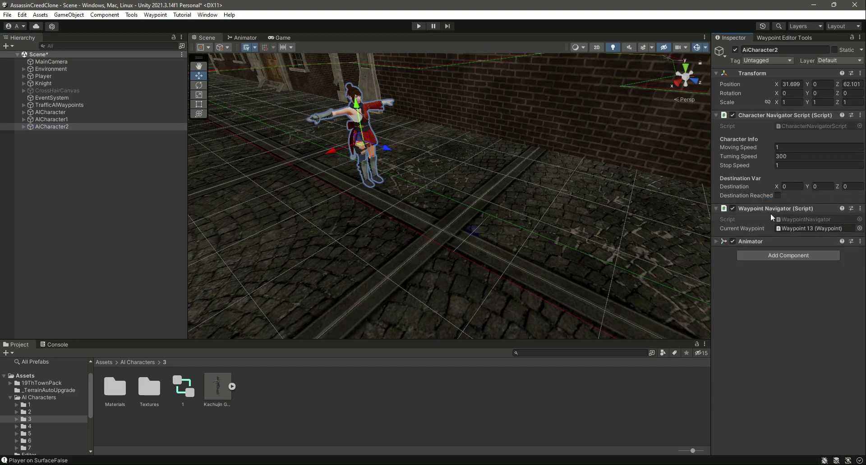
right_drag(470, 214, 228, 286)
click(341, 225)
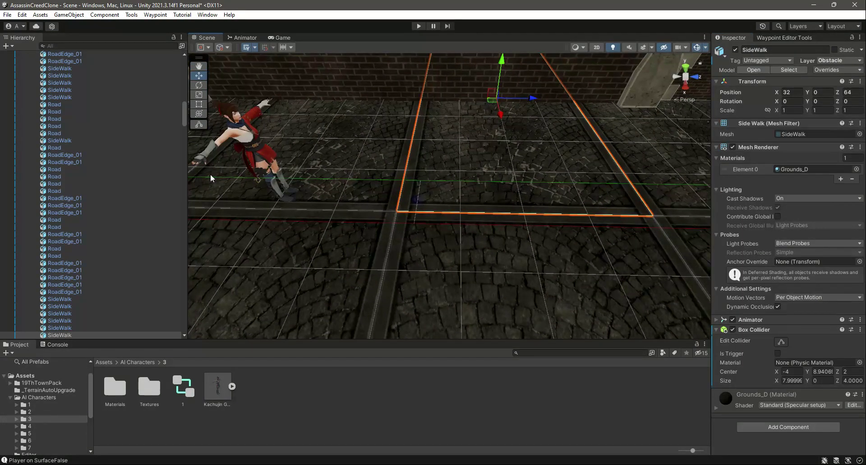
drag(183, 120, 185, 62)
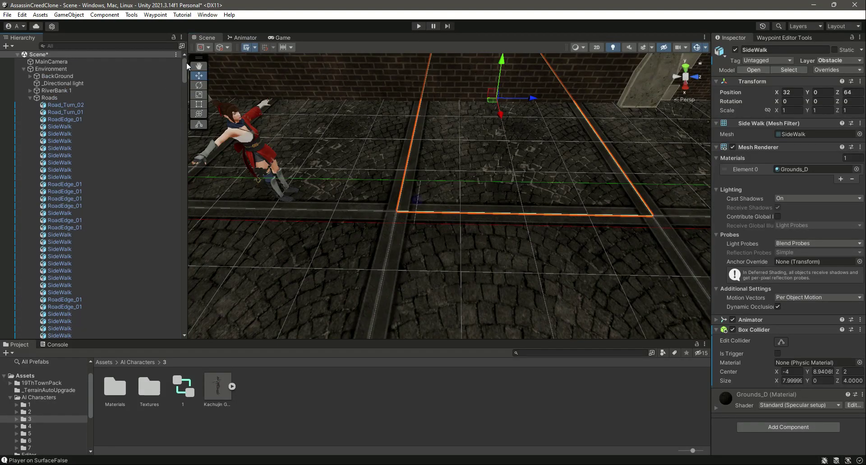
click(30, 97)
click(24, 69)
click(52, 127)
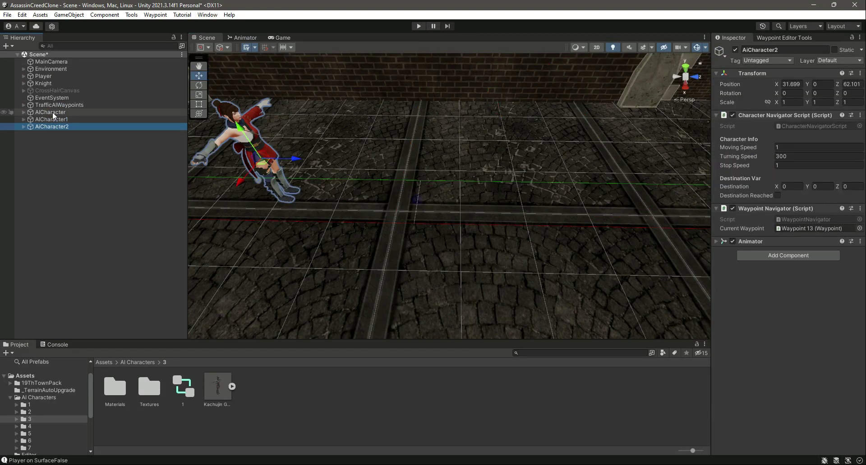
click(23, 112)
click(24, 111)
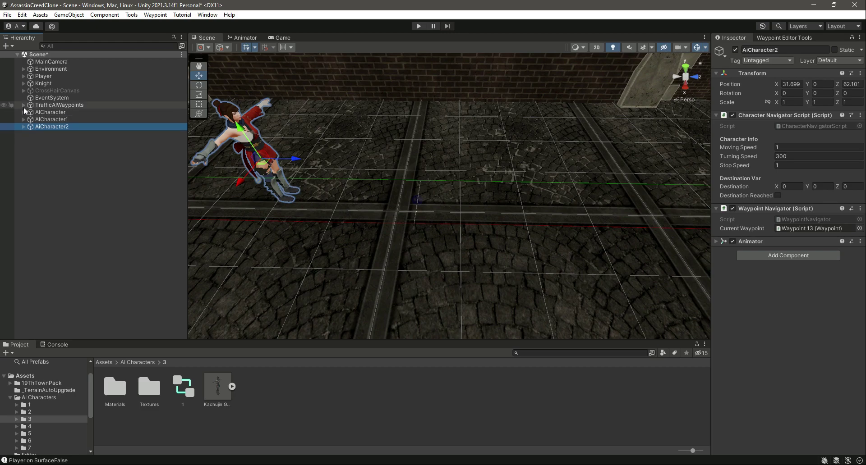
Locate Waypoint 8 near AiCharacter2, assign it as the character's Current Waypoint, and save the scene.
click(24, 104)
click(56, 155)
right_drag(348, 129, 504, 158)
click(91, 158)
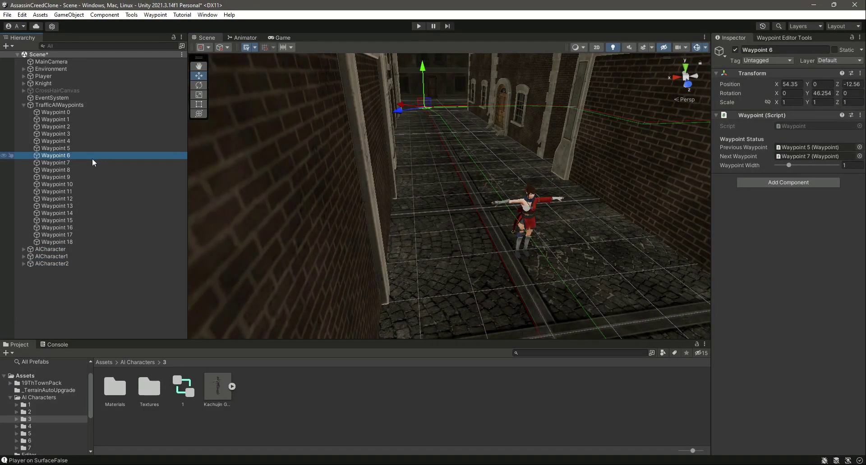
click(93, 162)
click(97, 170)
key(f)
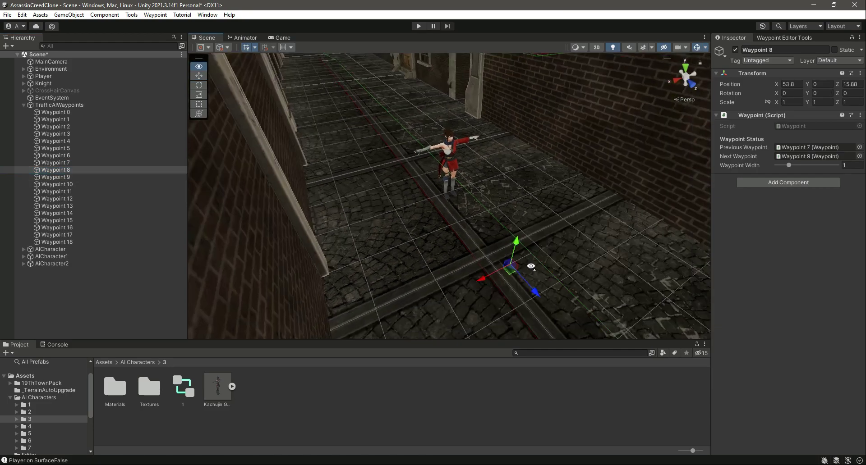
click(66, 263)
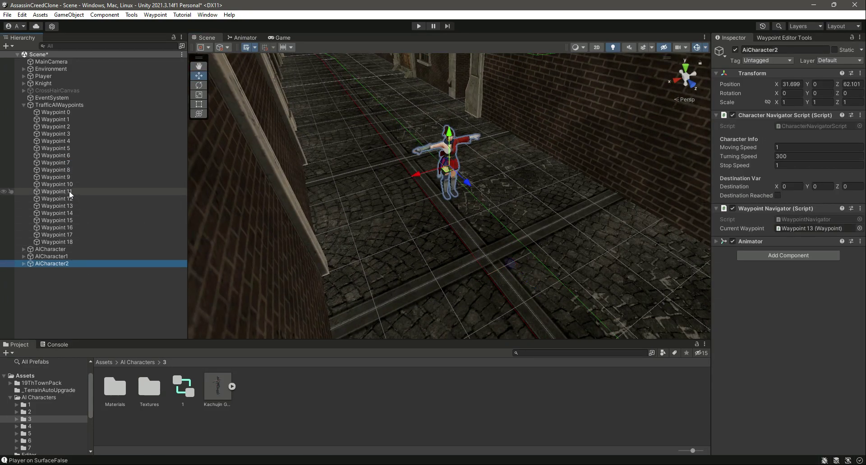
drag(62, 171, 695, 211)
drag(794, 223, 802, 228)
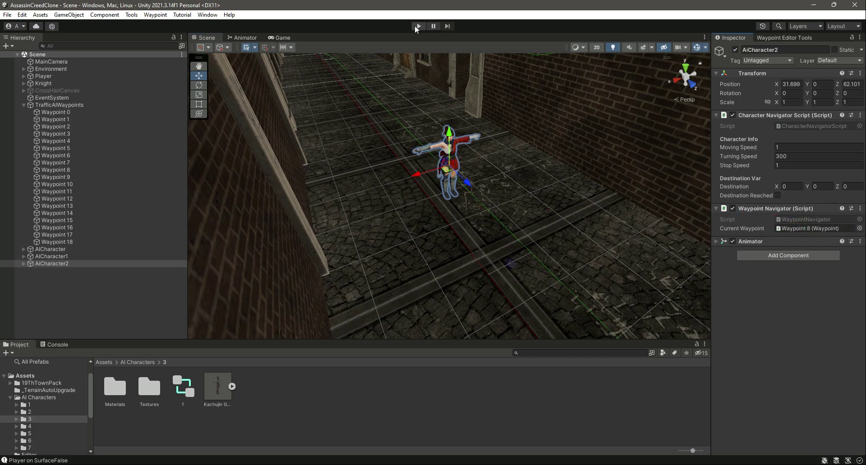
Run the game to watch AiCharacter2 walk, trying Moving Speed values of 1.2 and 1.3.
click(417, 26)
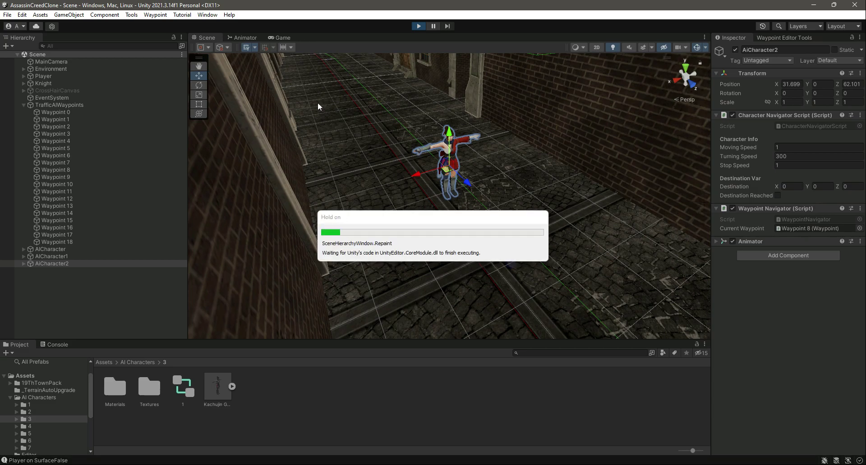
click(210, 37)
right_drag(434, 230, 392, 249)
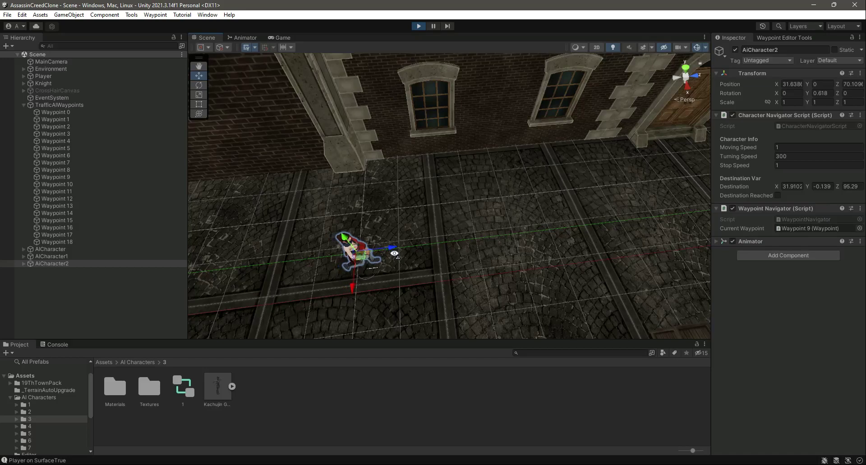
click(792, 146)
text(1.2)
right_drag(699, 204, 526, 231)
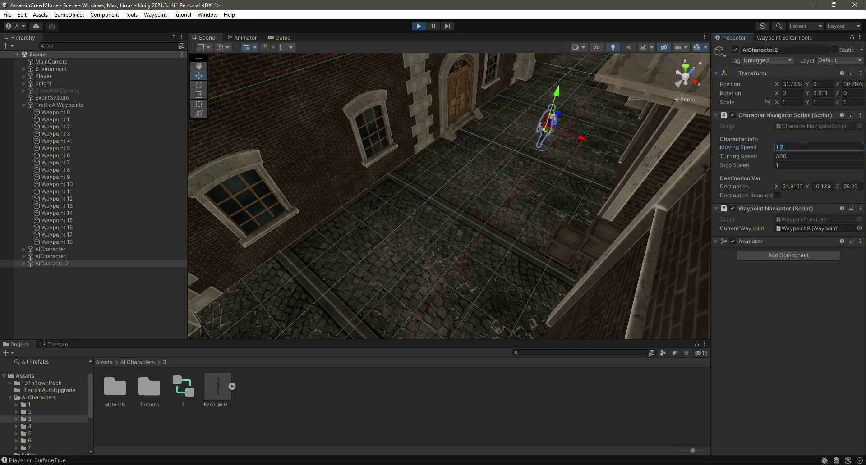
Stop the game and set AiCharacter2's Moving Speed to 1.3 in the scene, saving the change.
click(419, 26)
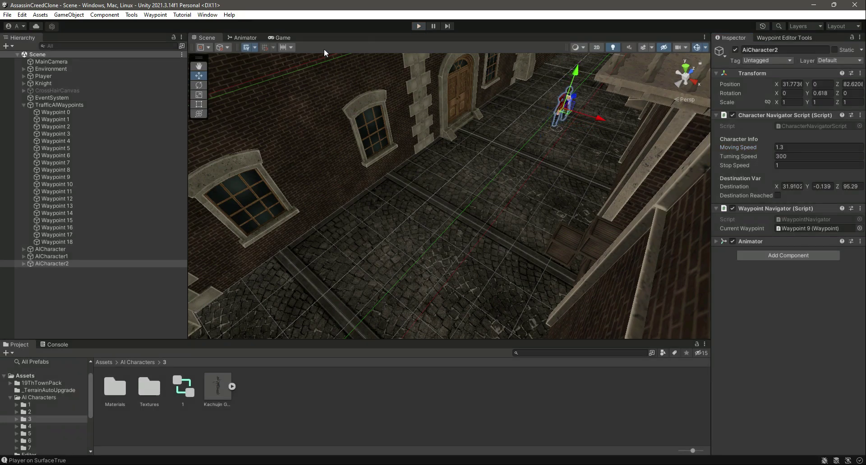
click(23, 104)
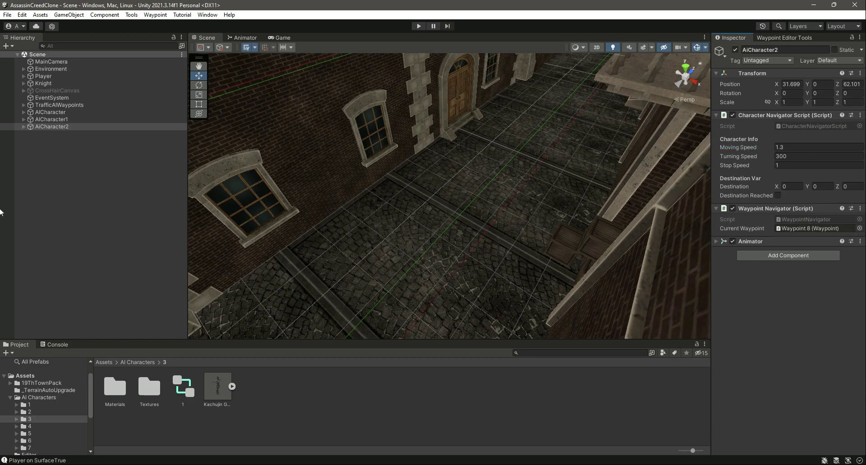
click(33, 163)
Check the contents of AI Characters folder 7, and look over the town square's waypoint path for another character's spot.
right_drag(390, 267, 362, 278)
click(130, 363)
double_click(321, 387)
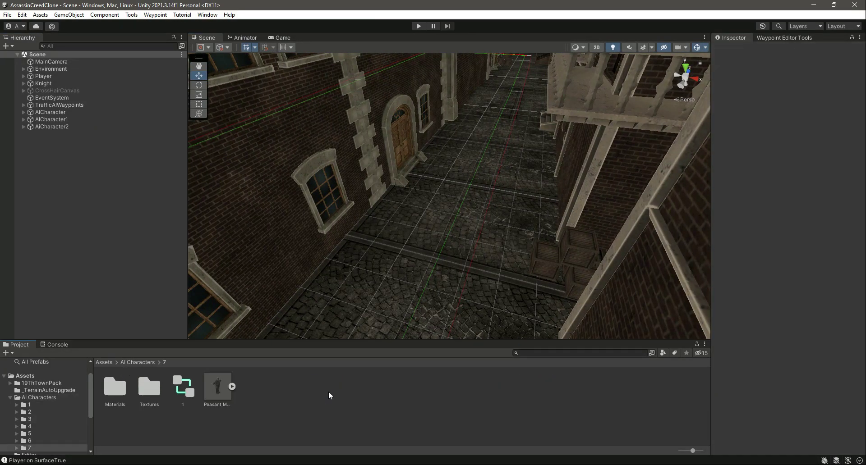
click(142, 363)
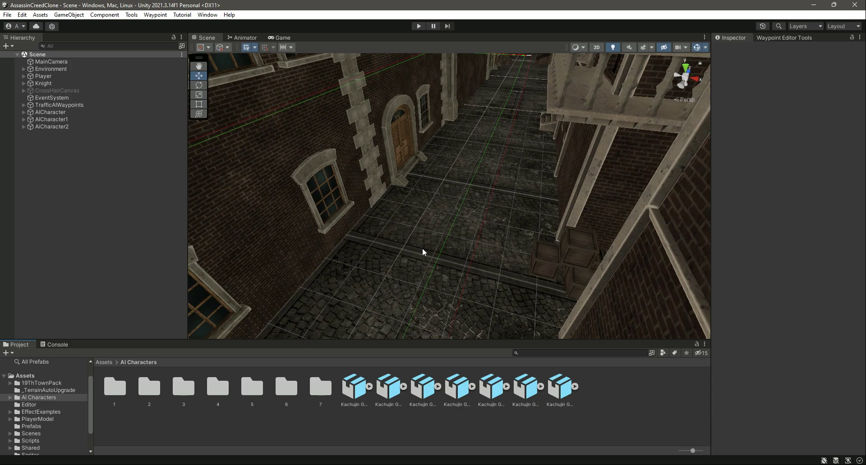
right_drag(393, 240, 362, 226)
scroll(408, 250, down, 5)
scroll(408, 251, down, 5)
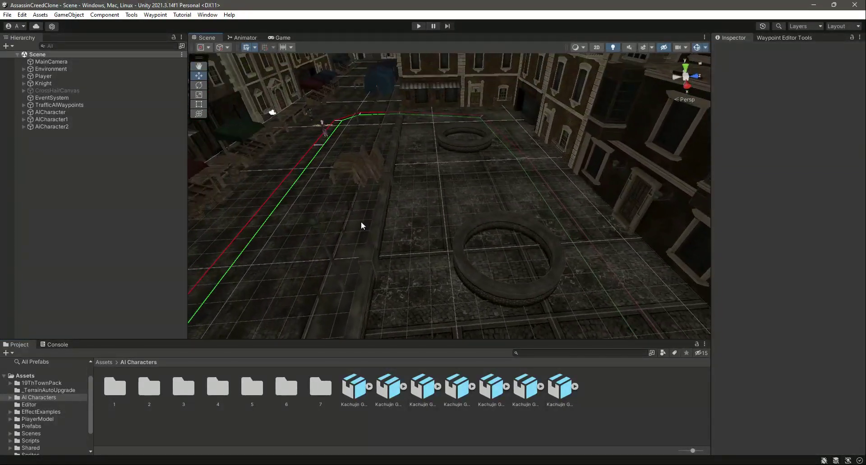